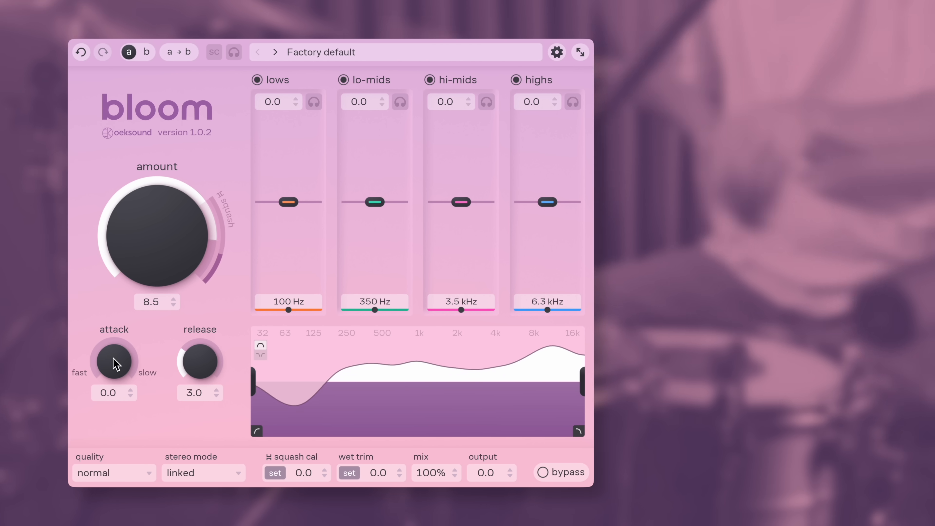
- Sweep the attack from fast up to 10.0 while listening to the drums, and set it to 5.0
scroll(115, 363, "up", 2)
scroll(115, 363, "up", 15)
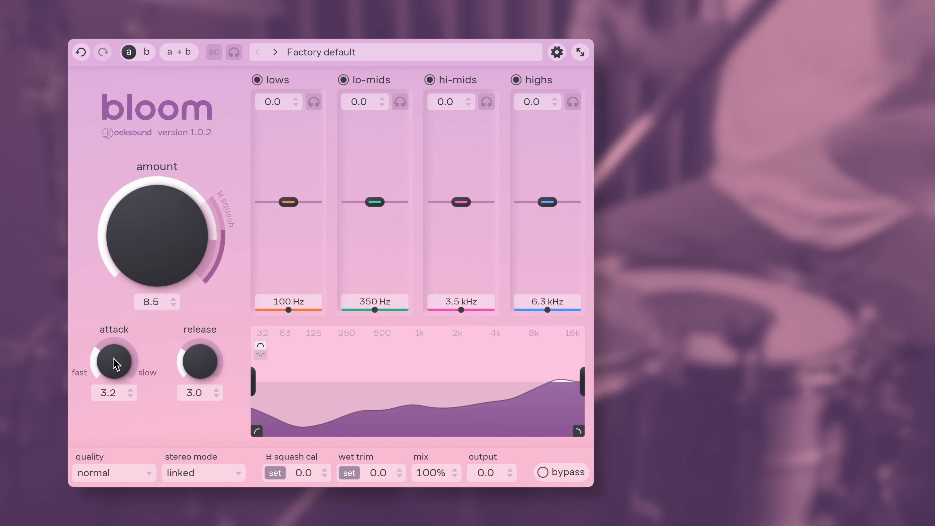
scroll(116, 363, "up", 5)
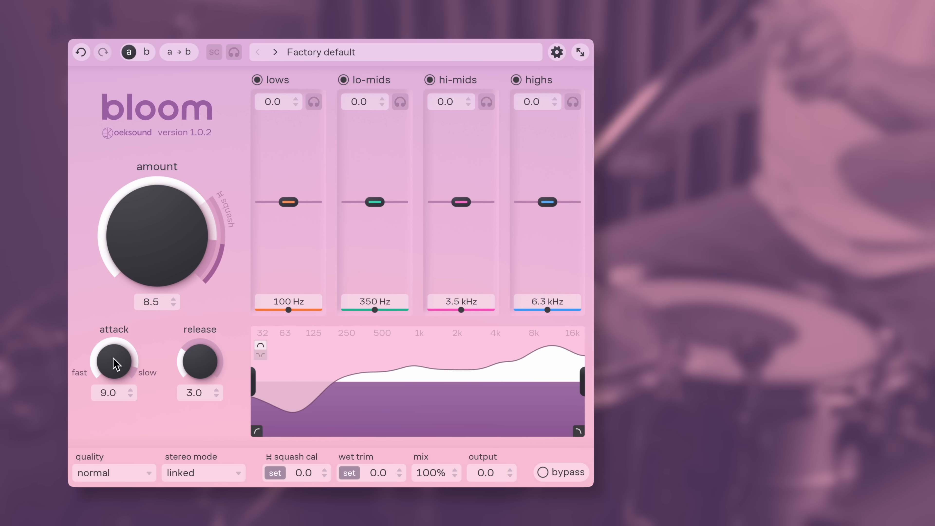
scroll(113, 357, "up", 3)
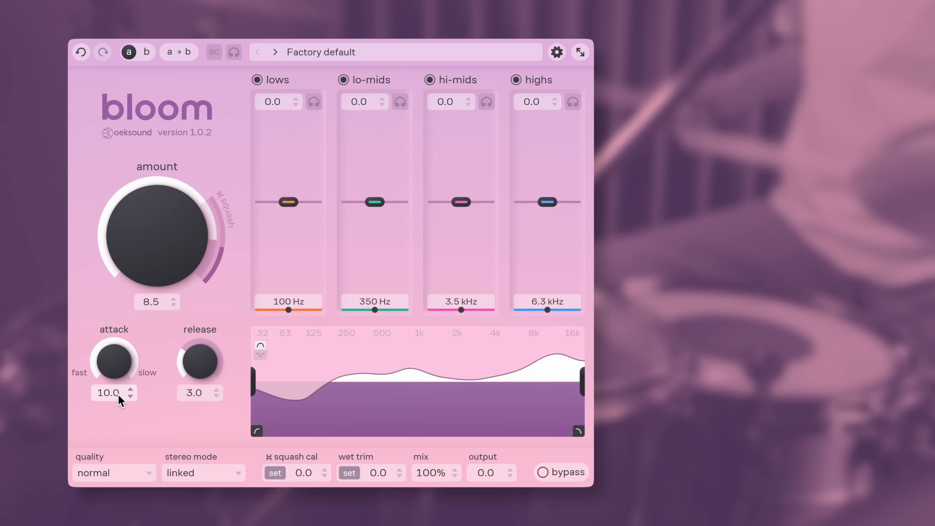
double_click(116, 394)
type("5")
key("Return")
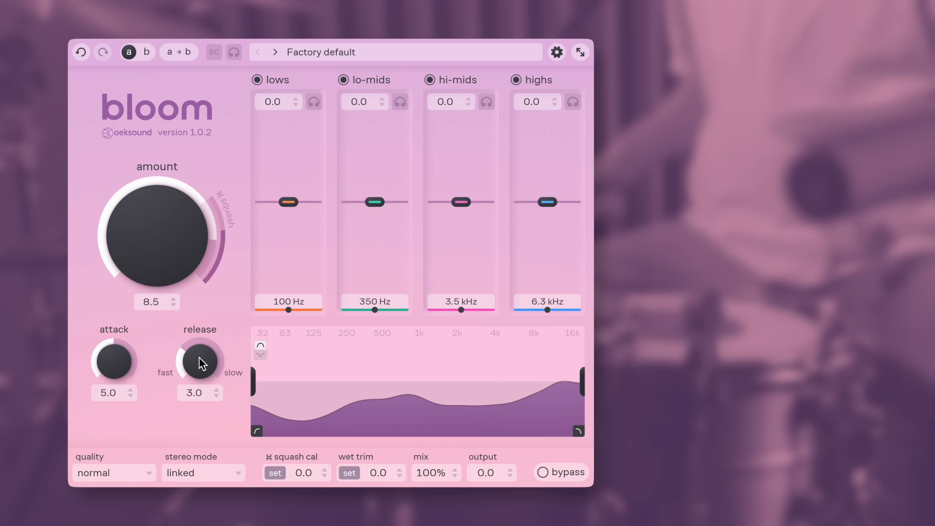
- Sweep the release towards fast and up to 10.0 to audition it, and return it to 3.0
scroll(200, 363, "down", 5)
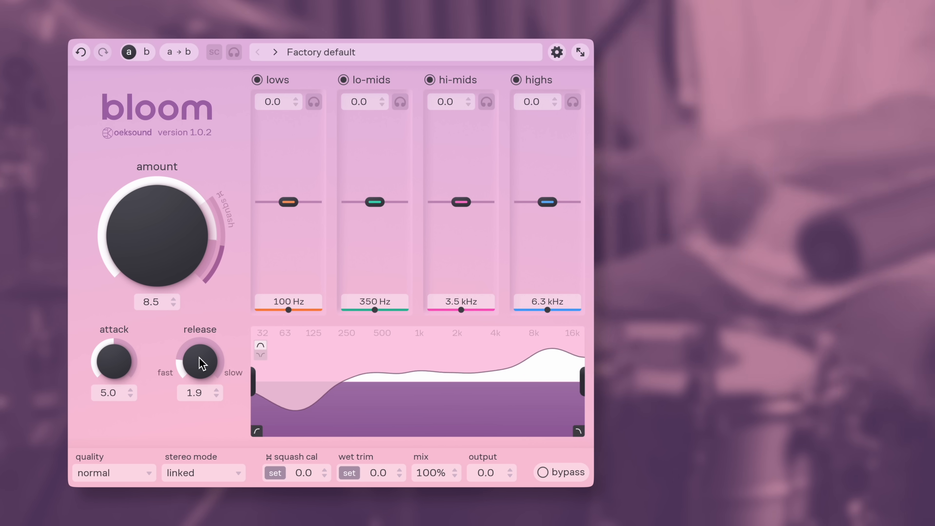
scroll(201, 363, "down", 10)
scroll(201, 363, "down", 1)
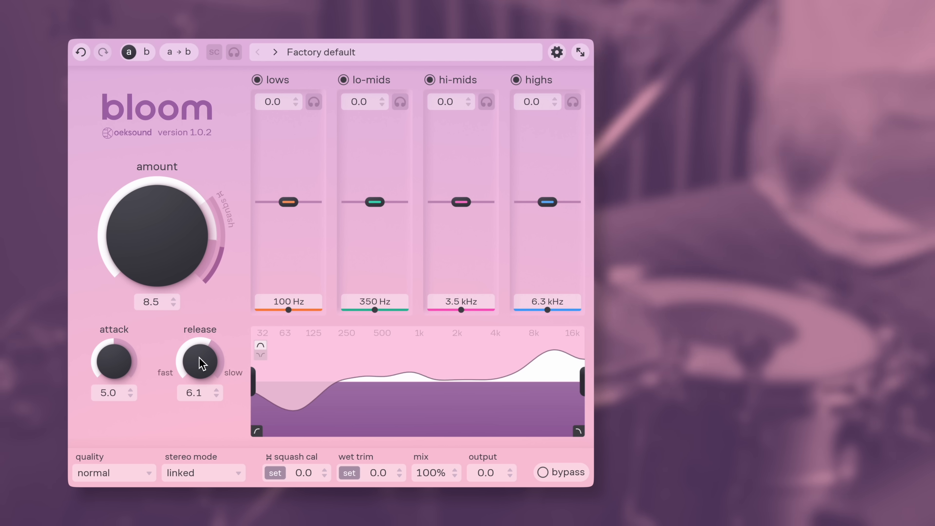
scroll(199, 358, "up", 8)
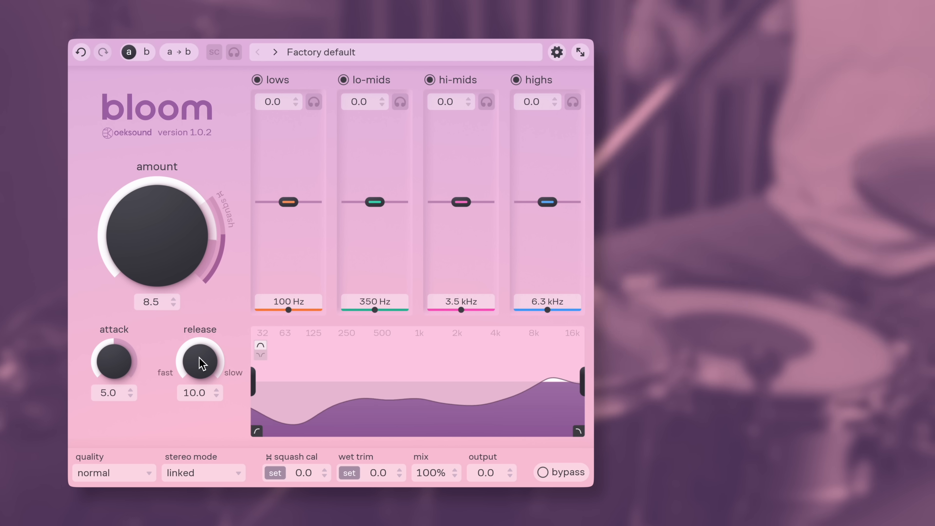
double_click(195, 393)
type("3.0")
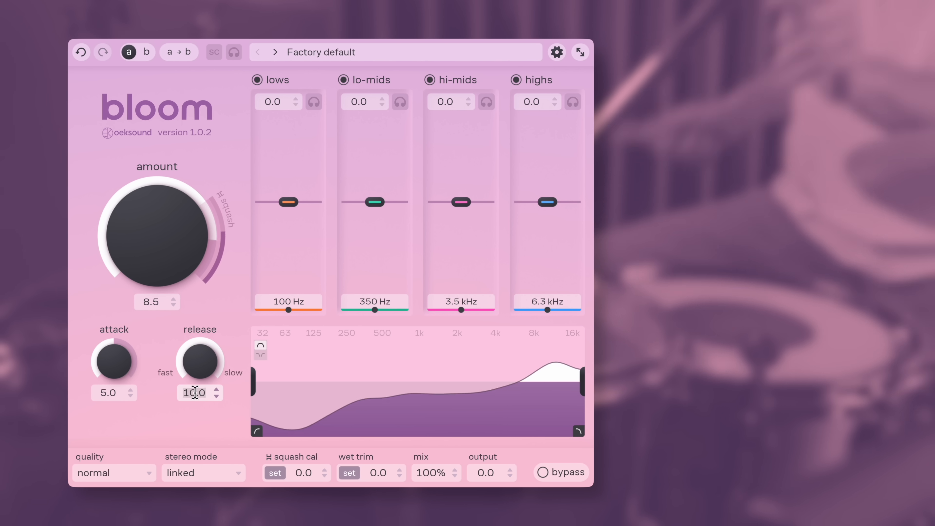
key("Return")
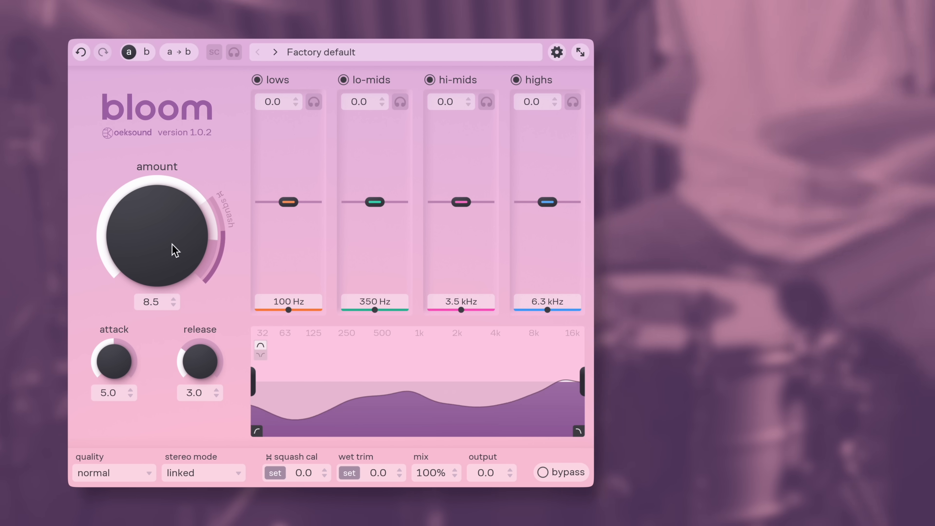
- Calibrate the squash level with the amount raised to 9.0, and compare the drums against the bypassed signal
left_click_drag(174, 250, 176, 233)
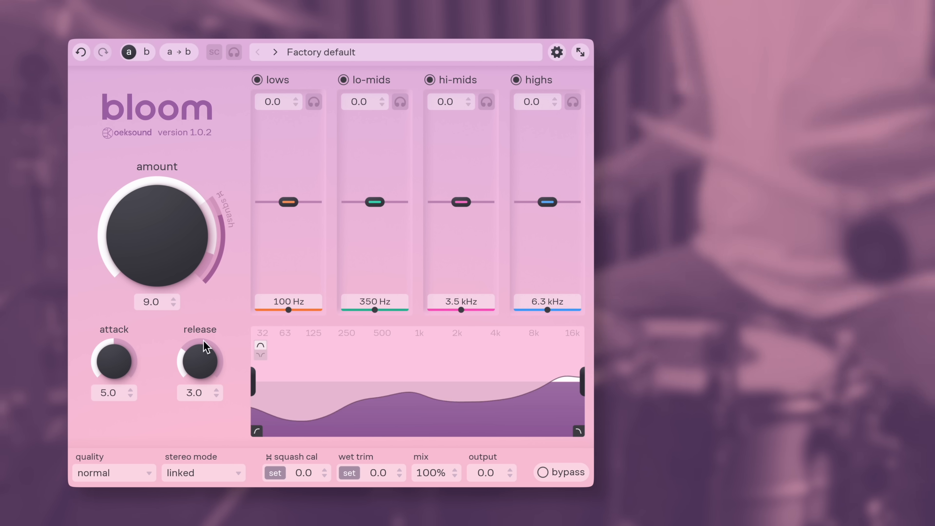
left_click(274, 473)
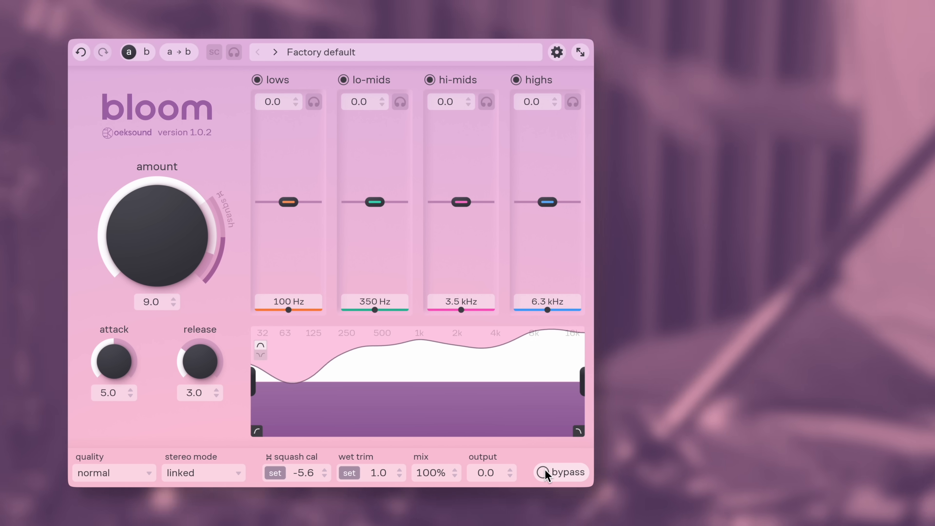
left_click(545, 469)
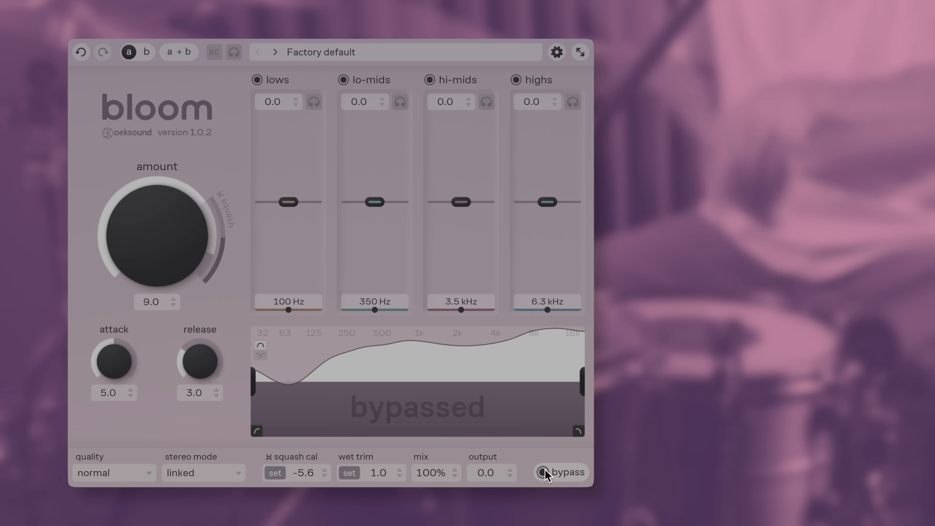
left_click(545, 470)
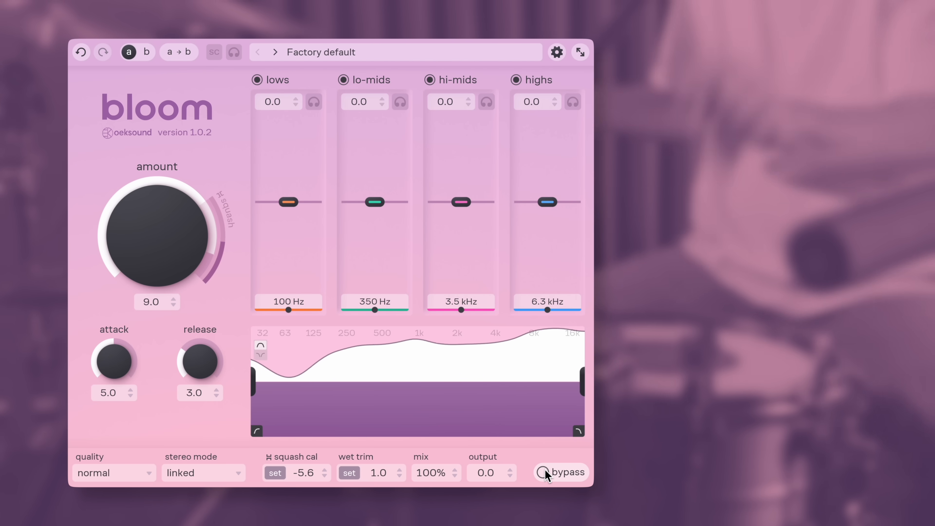
left_click(545, 470)
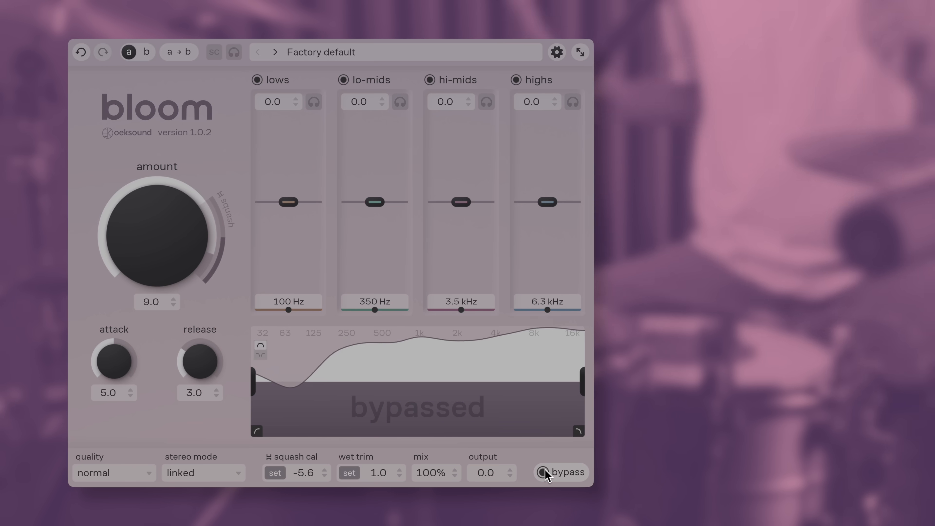
left_click(544, 469)
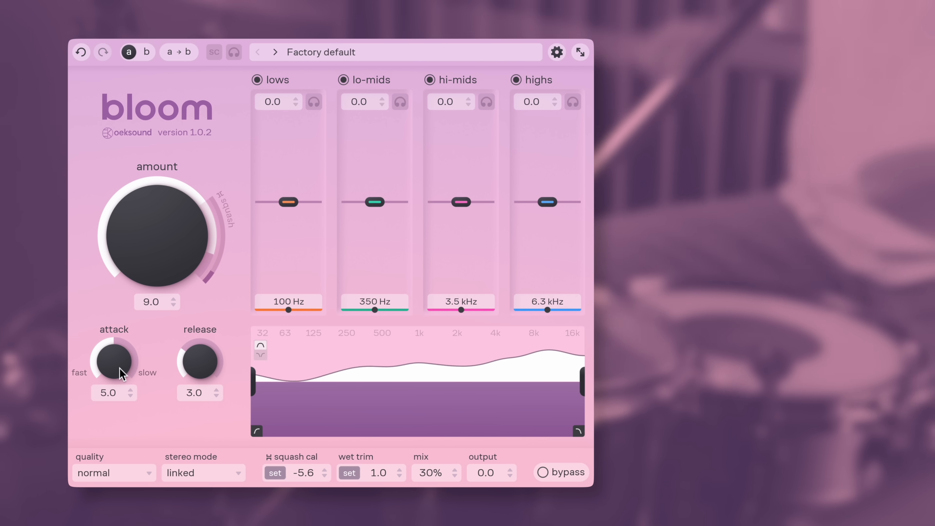
- Adjust the main compression controls to attack 7.8, release 0.9 and amount 10.0
left_click_drag(117, 372, 115, 362)
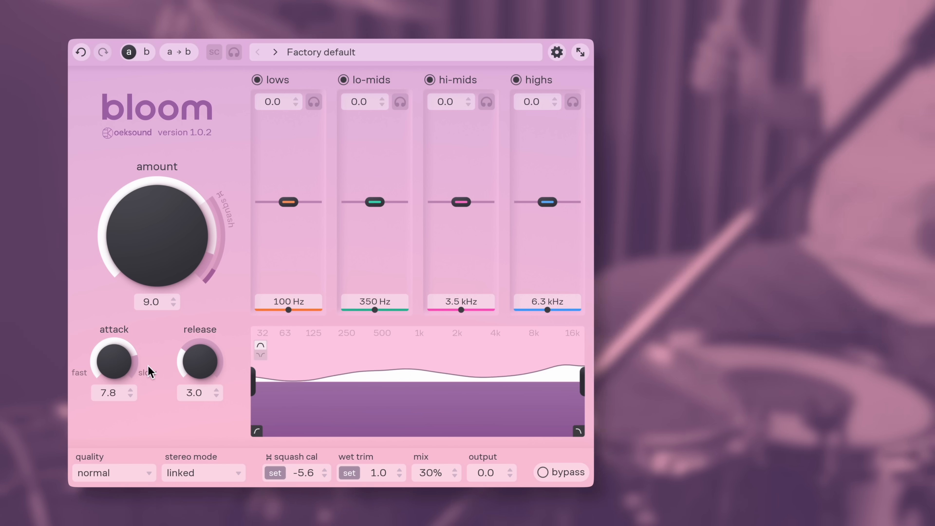
scroll(202, 360, "down", 8)
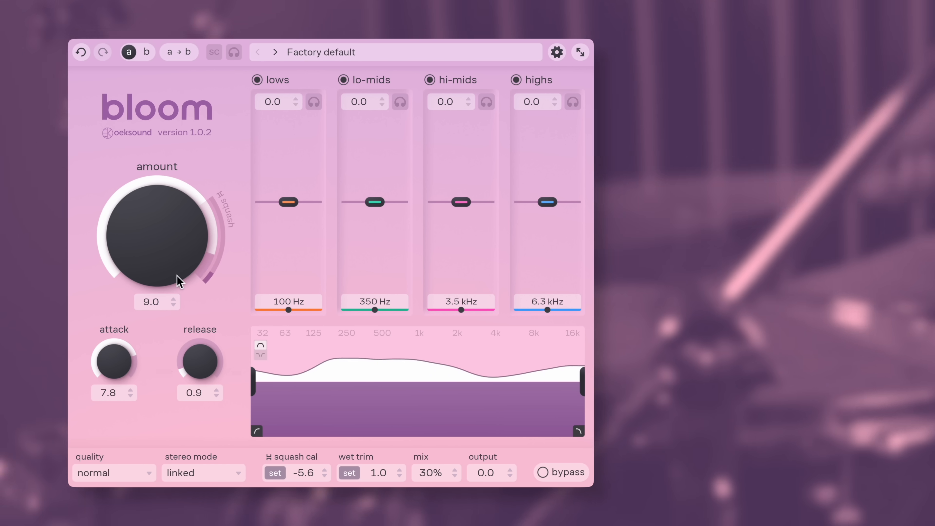
scroll(169, 247, "up", 2)
scroll(168, 246, "up", 8)
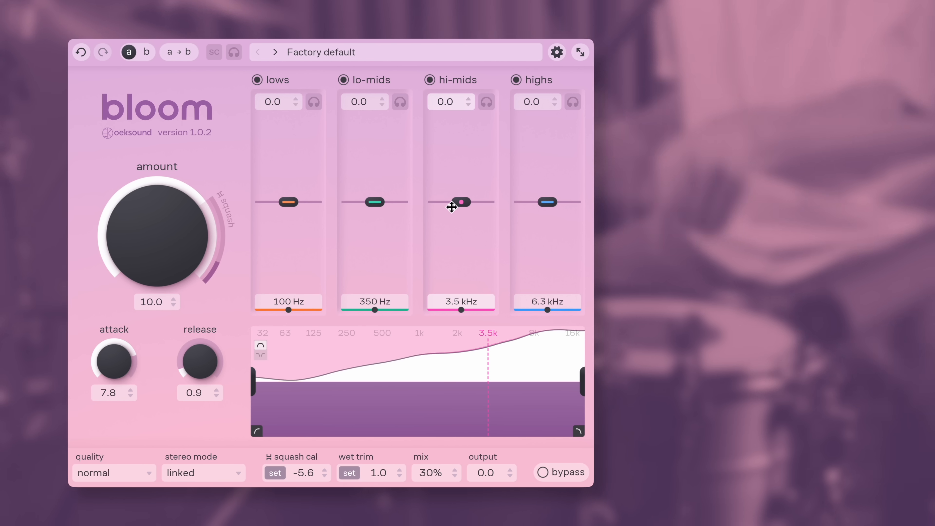
- Lower the hi-mids to -3.2 at 4.9 kHz and the highs to -6.0 at 10.3 kHz, and compare against bypass
left_click_drag(459, 207, 465, 229)
left_click_drag(547, 203, 554, 247)
left_click(543, 472)
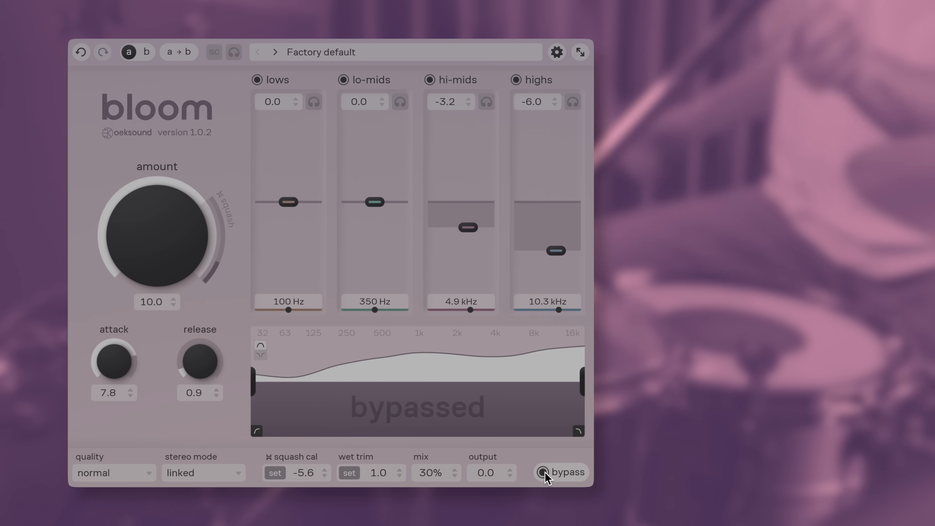
left_click(542, 472)
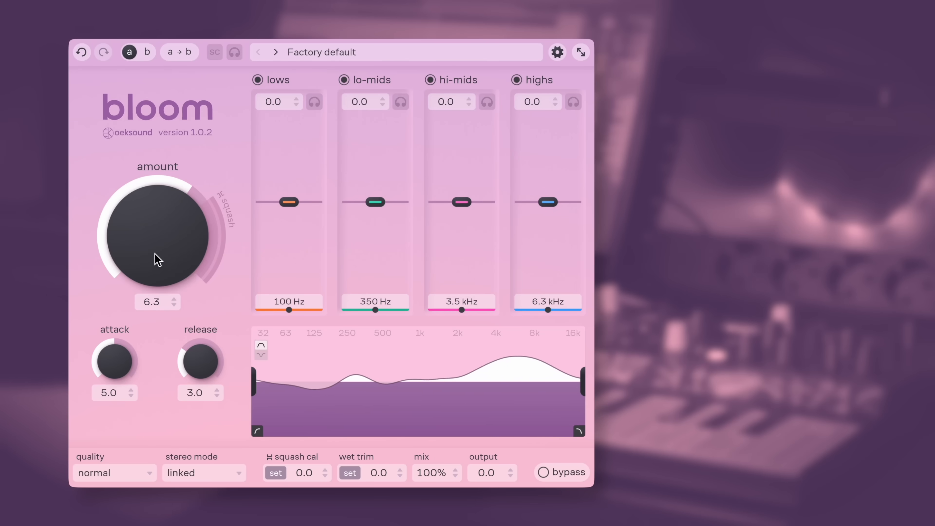
- Calibrate the squash level with the amount raised to 10.0 on the synth, and compare it against bypass
scroll(155, 253, "up", 5)
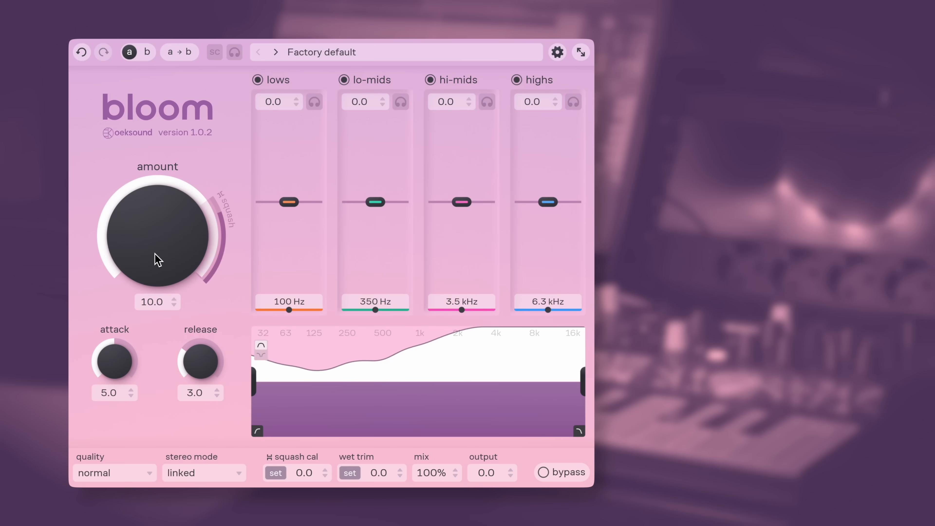
left_click(276, 472)
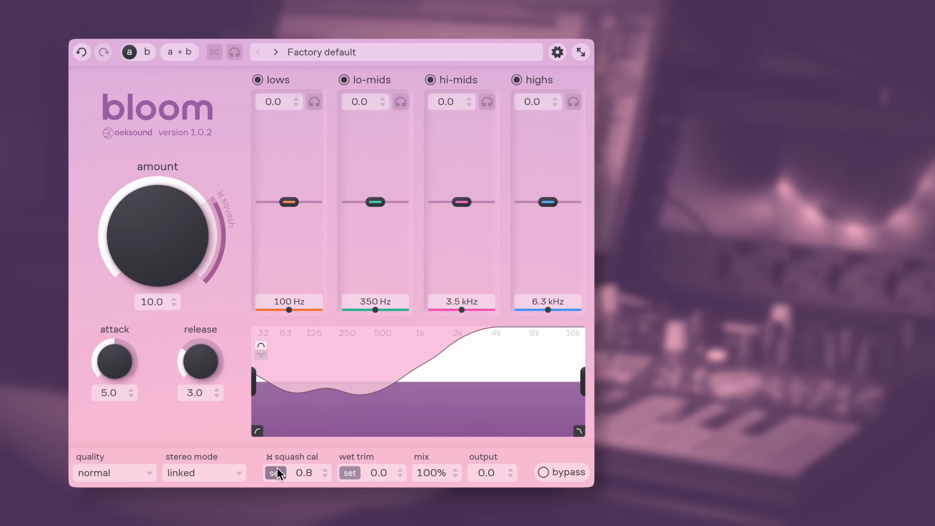
left_click(543, 472)
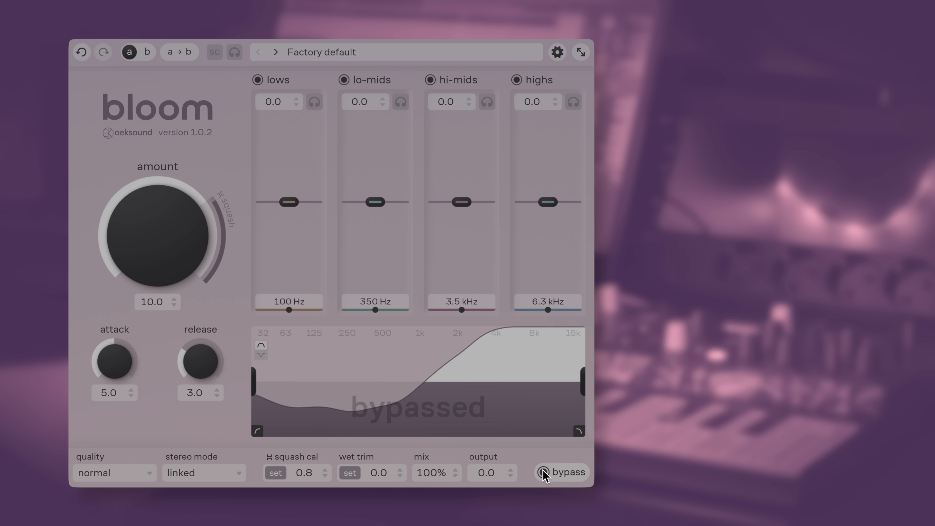
left_click(543, 473)
- Slow the synth's attack to 7.6 and shorten the release to 0.0
scroll(116, 364, "up", 3)
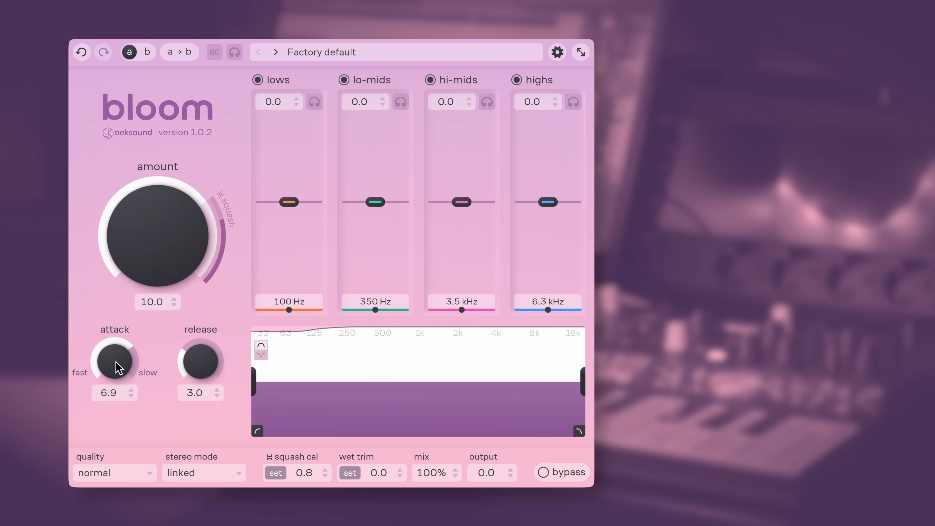
scroll(116, 364, "up", 2)
scroll(203, 363, "down", 10)
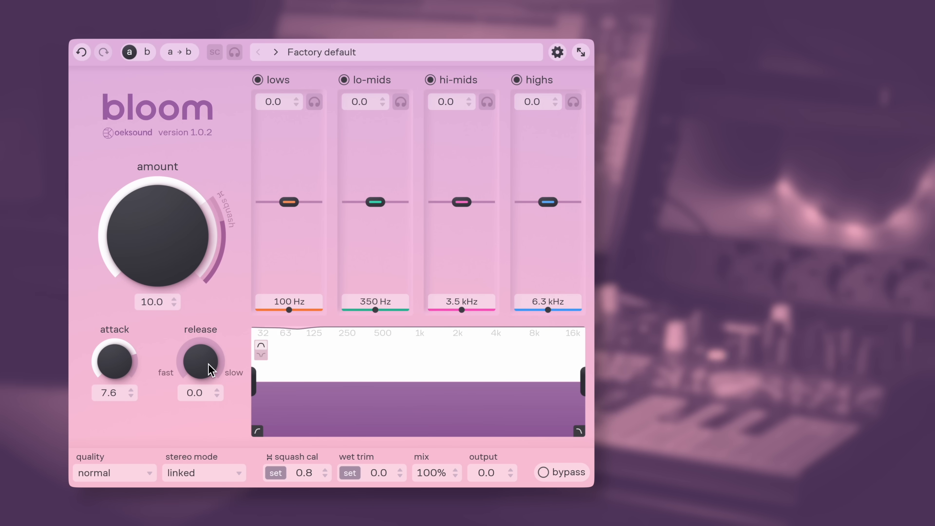
- Match the wet level with the automatic wet trim and reduce the mix to 81%, comparing the result against bypass
left_click(348, 473)
scroll(442, 470, "down", 12)
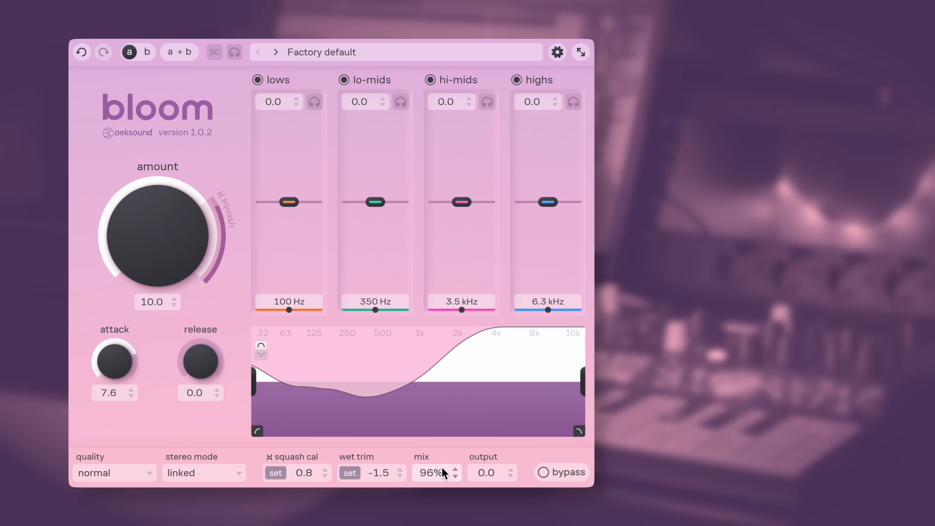
scroll(441, 468, "up", 6)
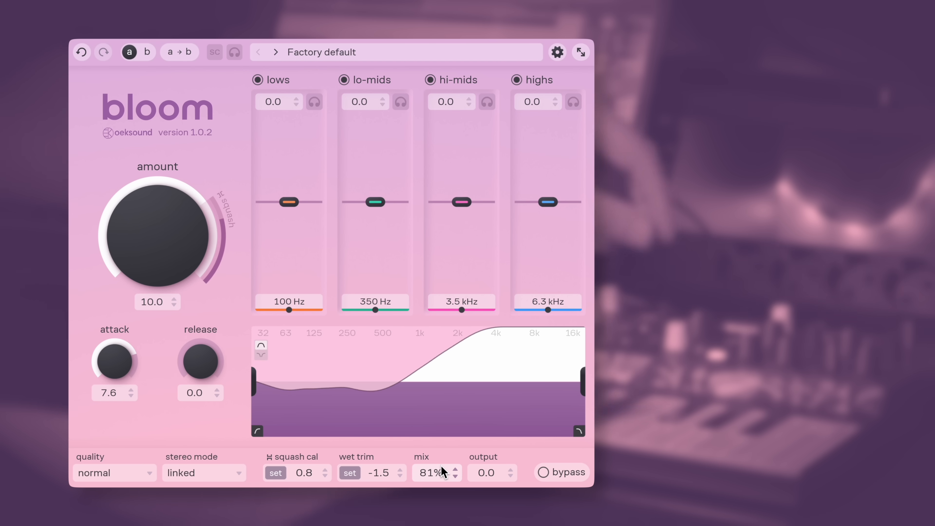
left_click(543, 472)
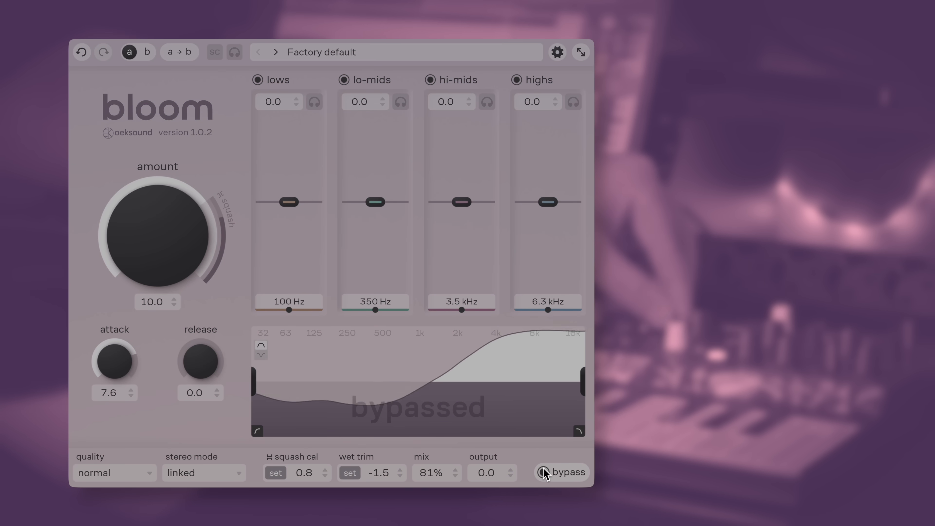
left_click(543, 472)
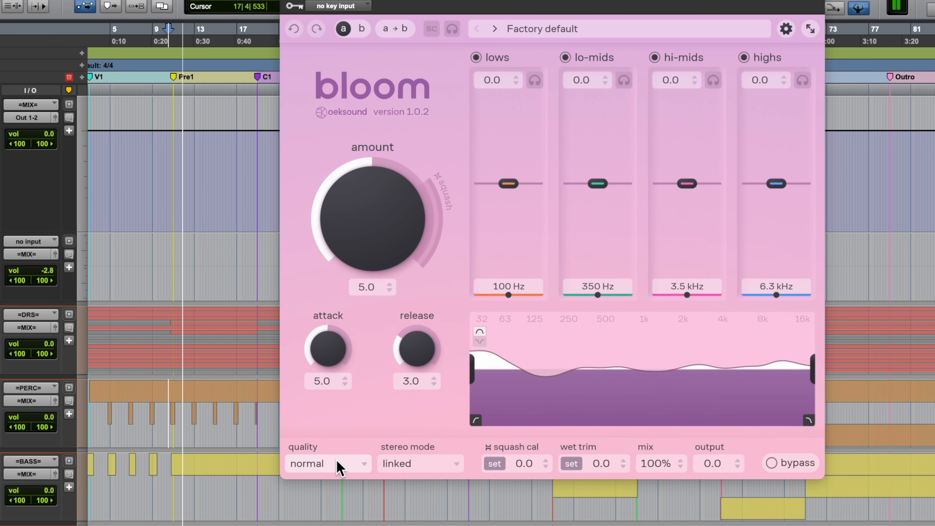
- Try the high and low latency quality modes on the mix, and return the quality to normal
left_click(338, 463)
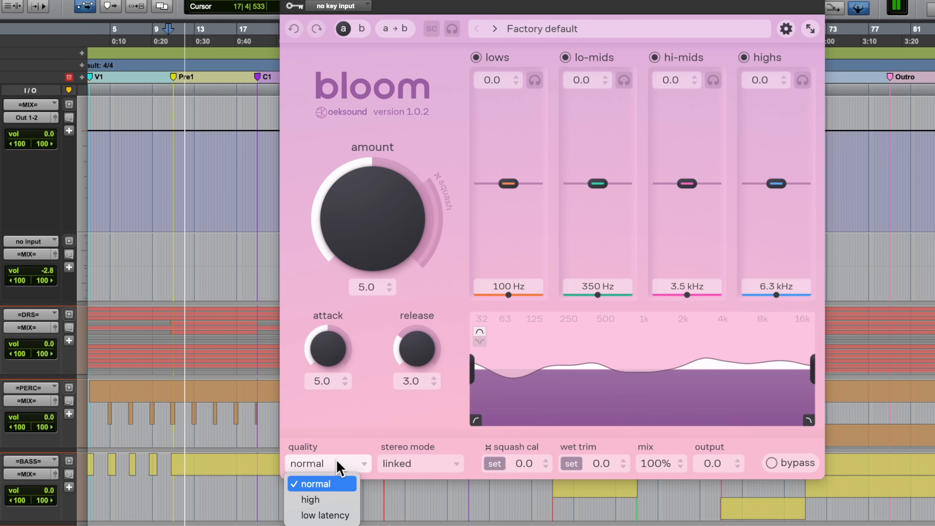
left_click(316, 501)
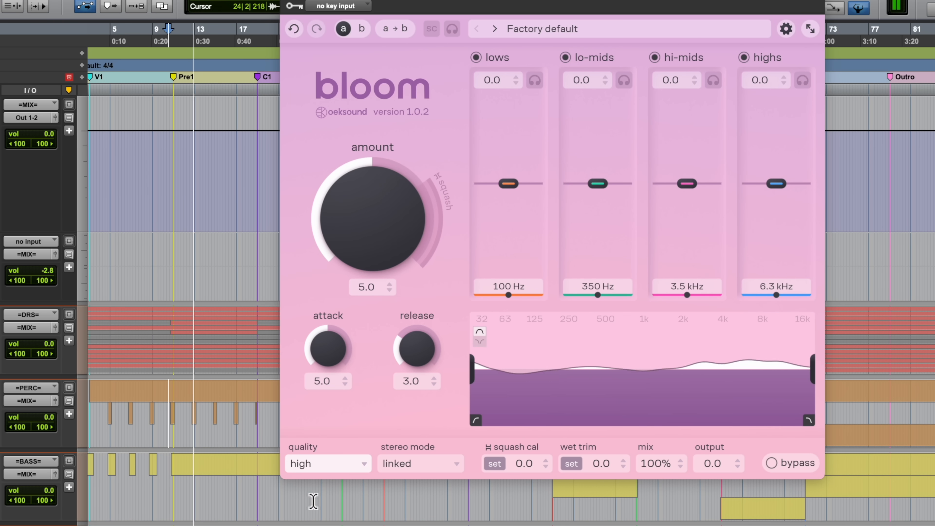
left_click(319, 465)
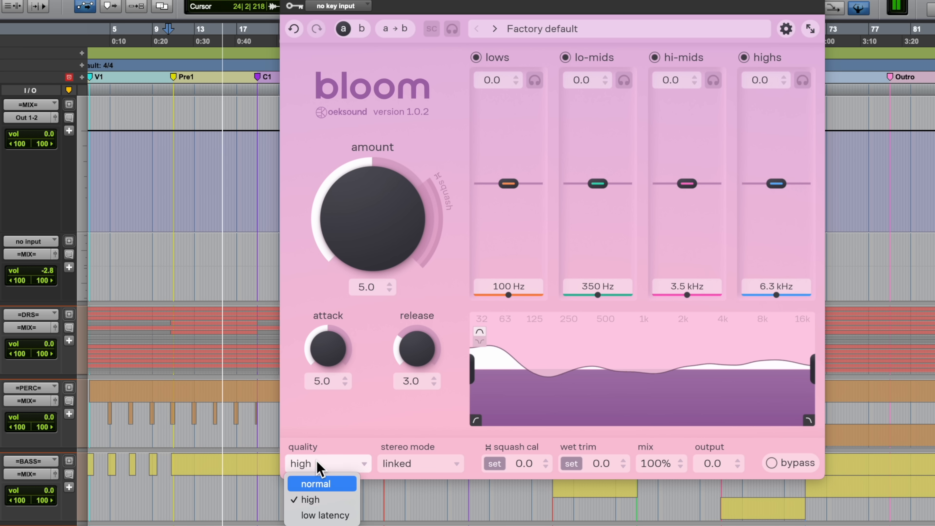
left_click(320, 515)
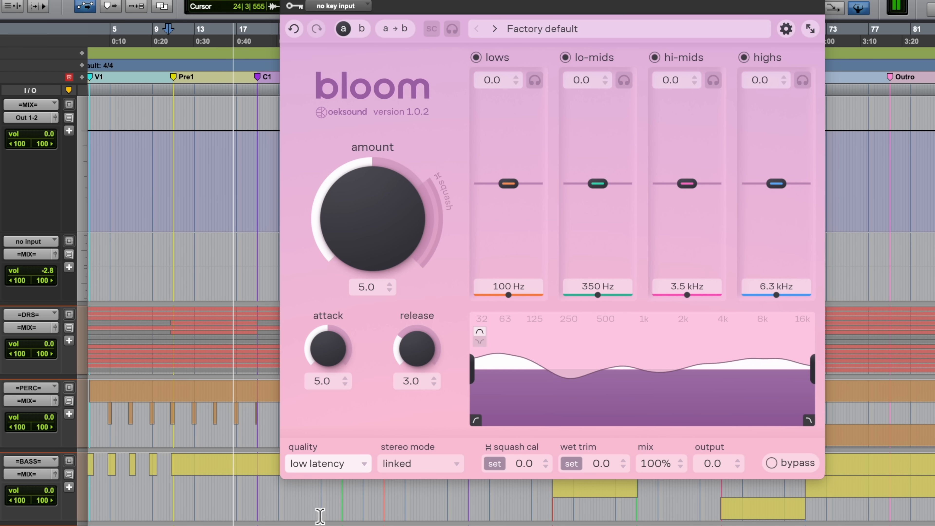
left_click(338, 464)
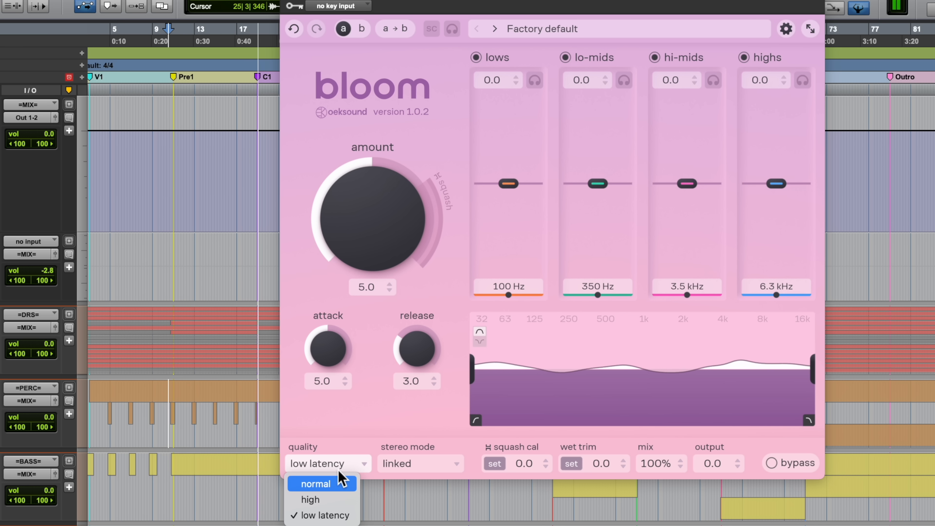
left_click(334, 483)
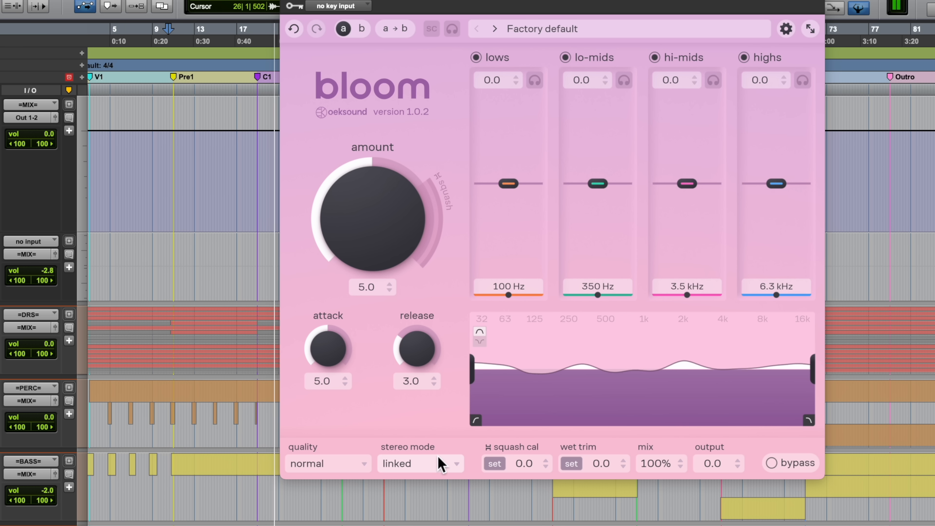
- Switch the stereo mode to M/S split, with the mid lows at 3.9, side lows at -5.4 and side highs at 3.5
left_click(441, 466)
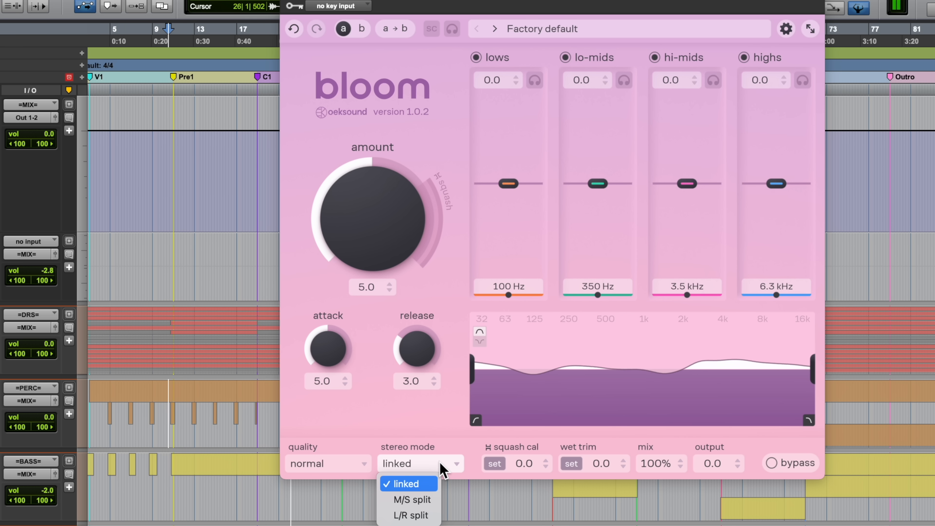
left_click(411, 499)
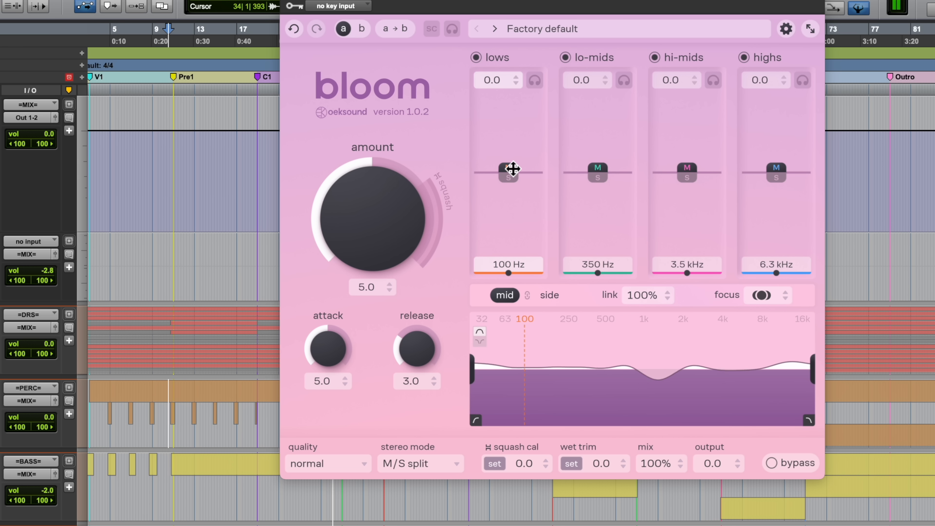
left_click_drag(514, 168, 518, 128)
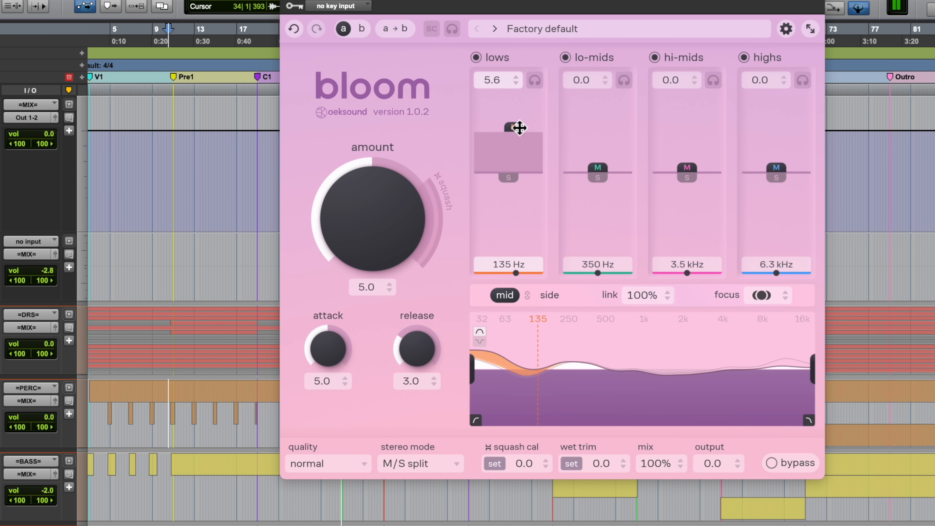
left_click_drag(514, 172, 504, 218)
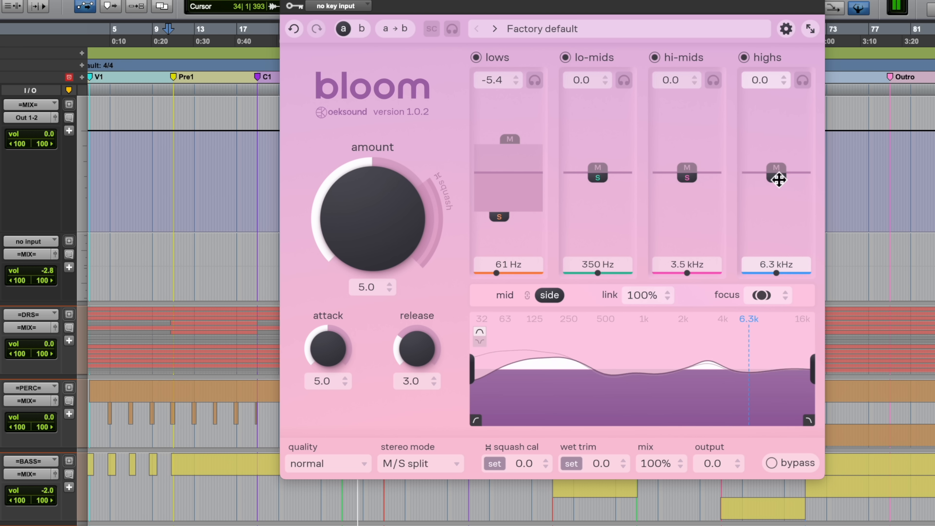
left_click_drag(778, 180, 779, 166)
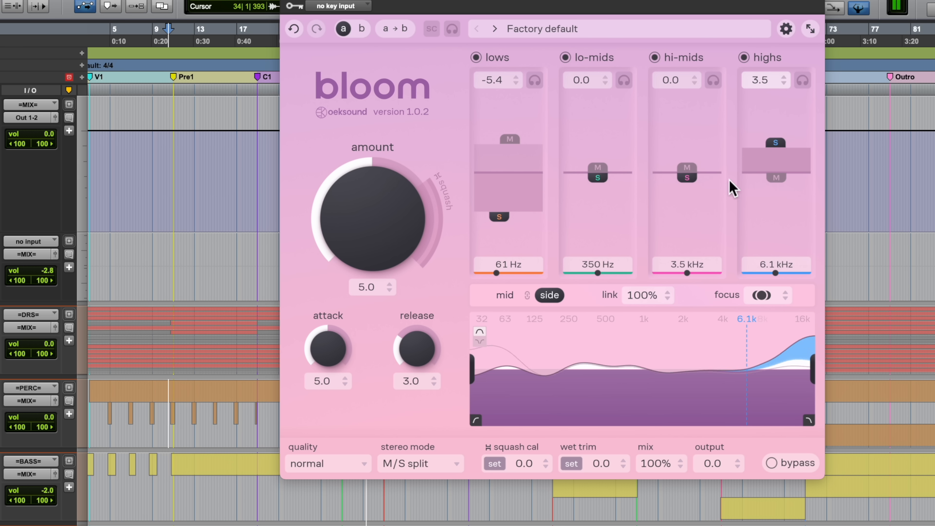
- Compare the mid and side band settings, and lower both lows nodes together to 3.3 mid and -6.1 side
left_click(505, 295)
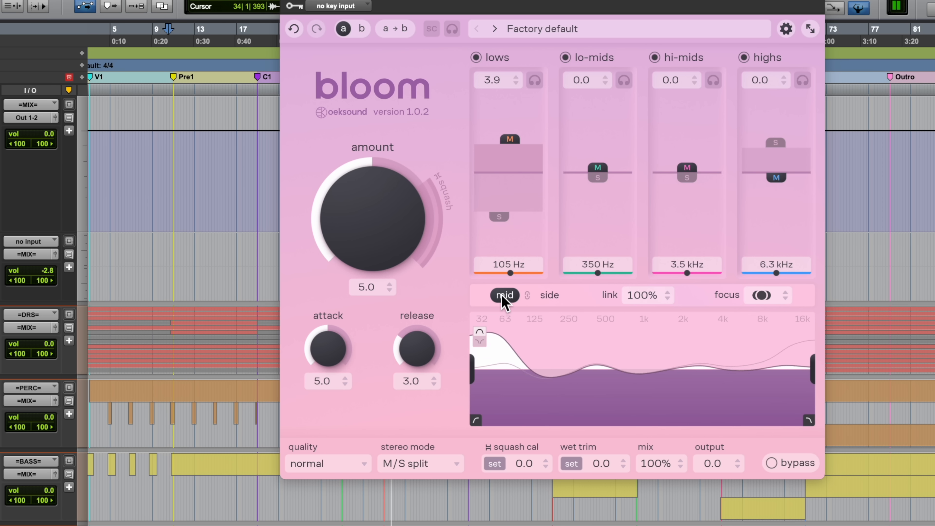
left_click(550, 295)
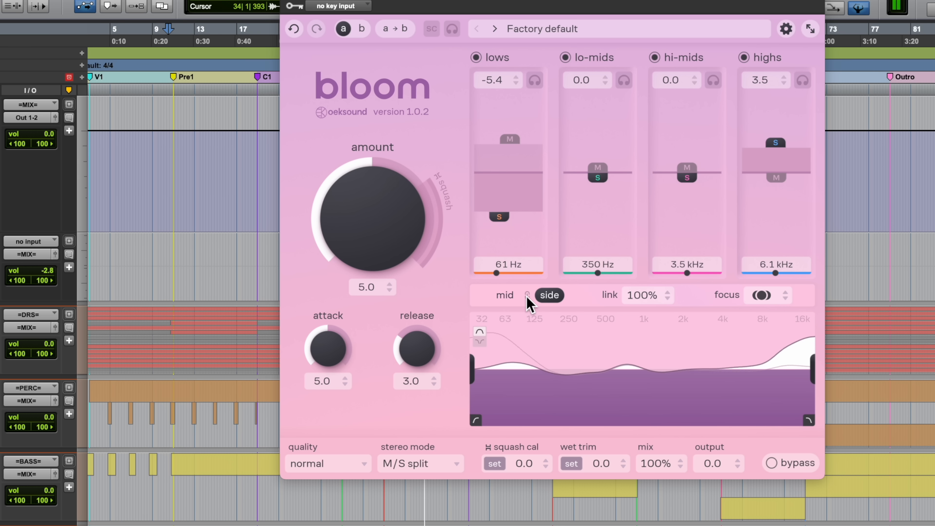
mouse_move(518, 183)
left_mouse_down()
mouse_move(518, 209)
mouse_move(514, 174)
mouse_move(514, 184)
left_mouse_up()
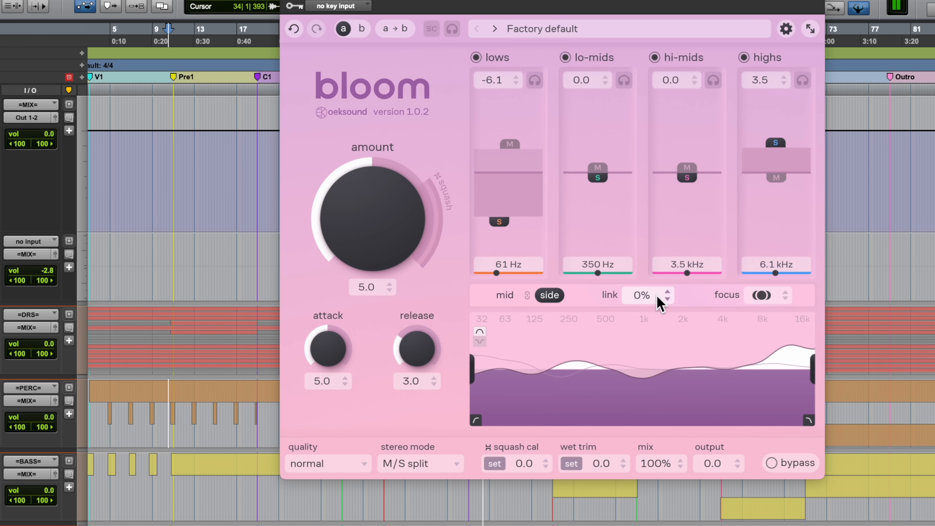
- Boost the mid lo-mids to 2.8 at 540 Hz while cutting the side lo-mids, trying the stereo link at 100% and 0%
scroll(658, 296, "up", 10)
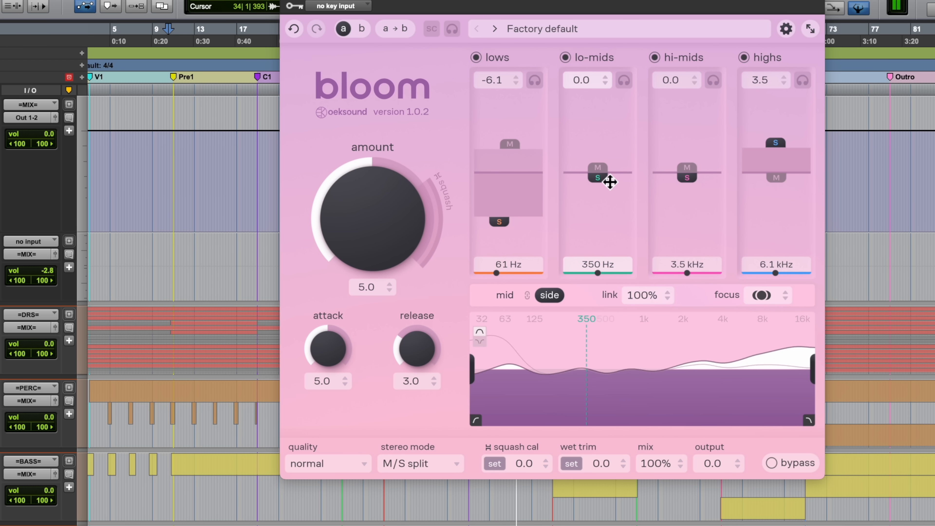
mouse_move(604, 181)
left_mouse_down()
mouse_move(601, 203)
mouse_move(602, 96)
mouse_move(618, 96)
mouse_move(607, 149)
left_mouse_up()
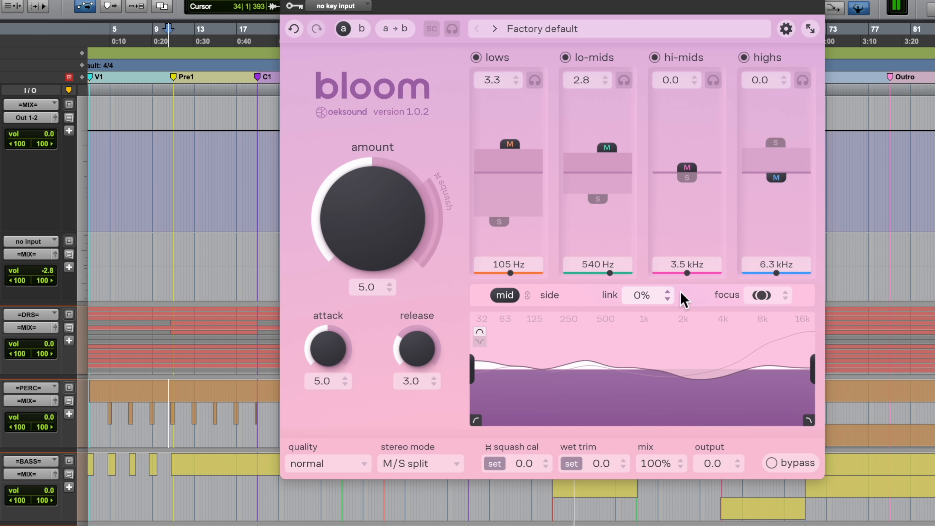
- Try a stereo focus of mid 100 and side 70, and reset the focus to balanced
mouse_move(777, 304)
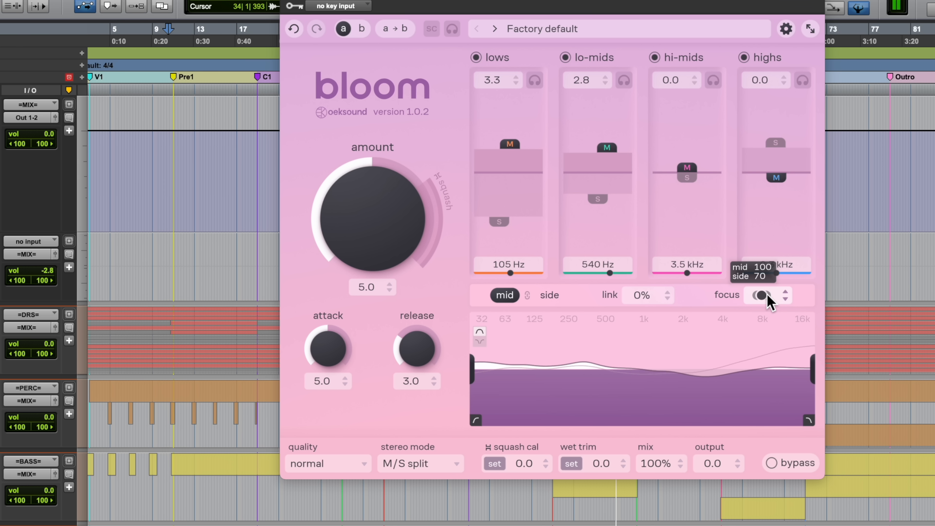
left_click(767, 296)
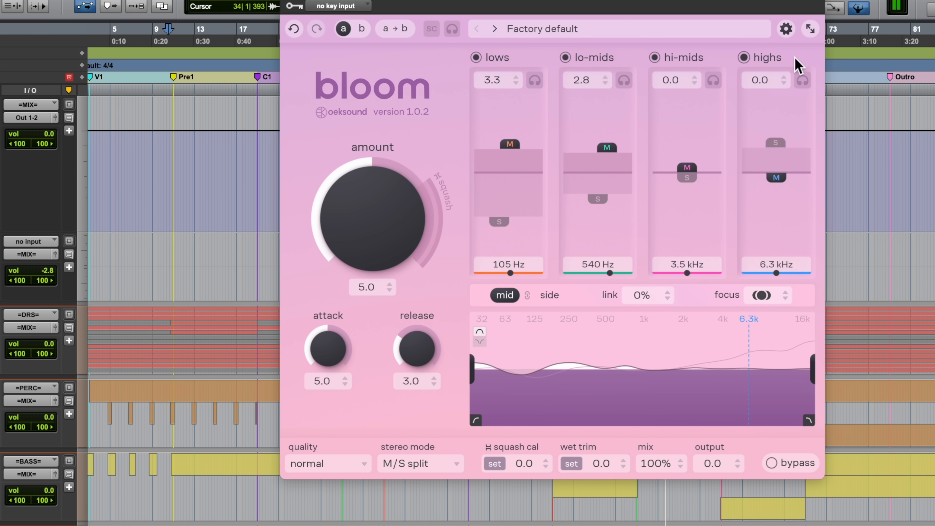
- Look at the available interface sizes and the plugin's general options without changing any
left_click(810, 29)
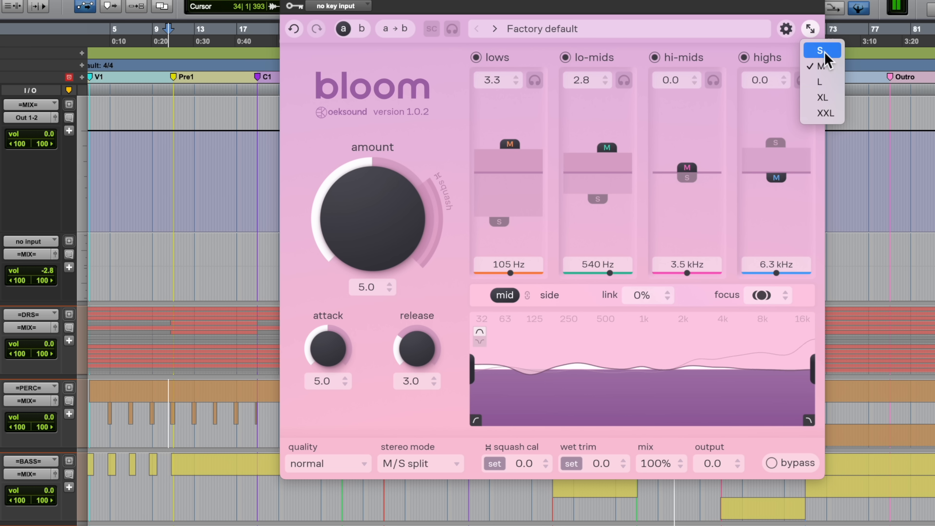
left_click(810, 28)
left_click(786, 29)
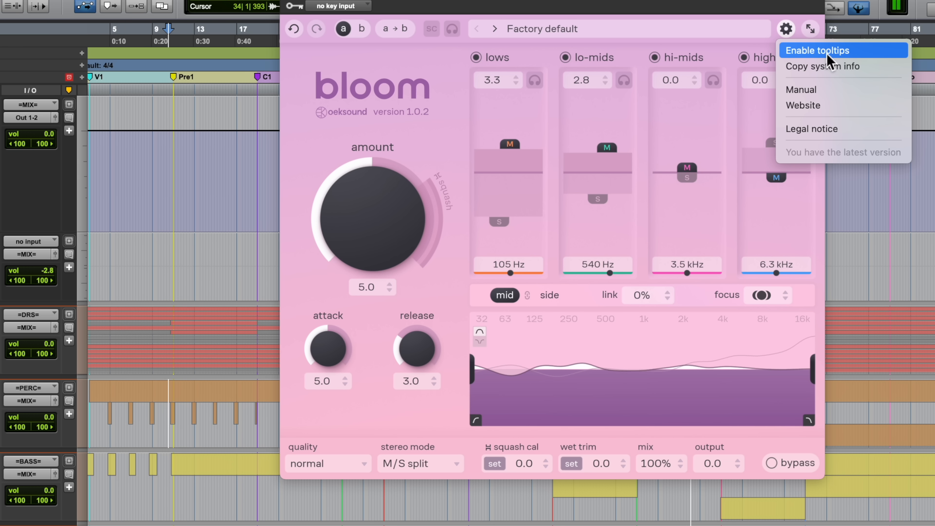
left_click(452, 75)
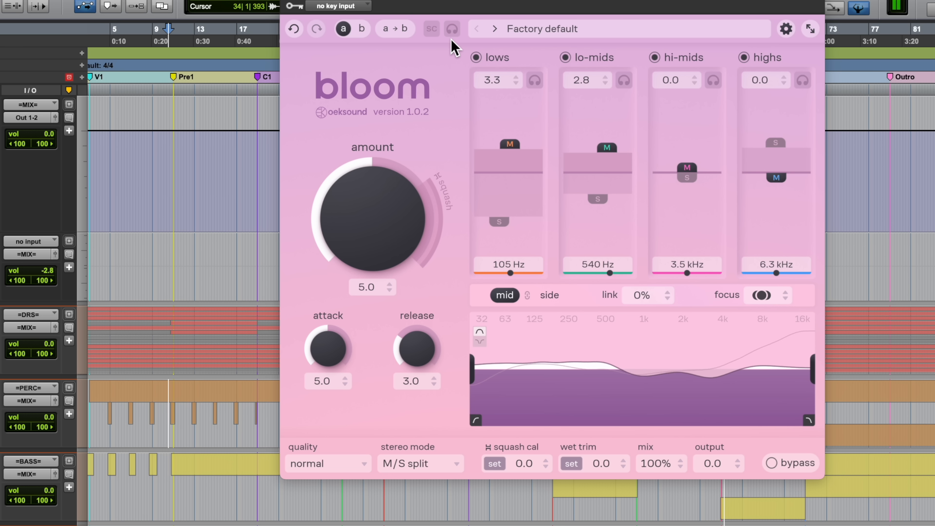
- Load the Wide pop master preset from the preset browser and close the browser
left_click(587, 33)
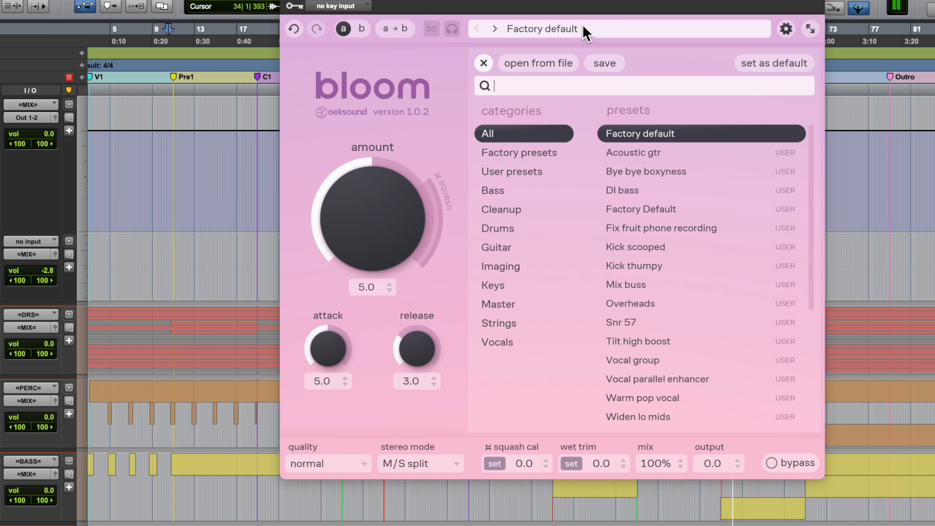
scroll(724, 293, "down", 2)
scroll(724, 293, "down", 3)
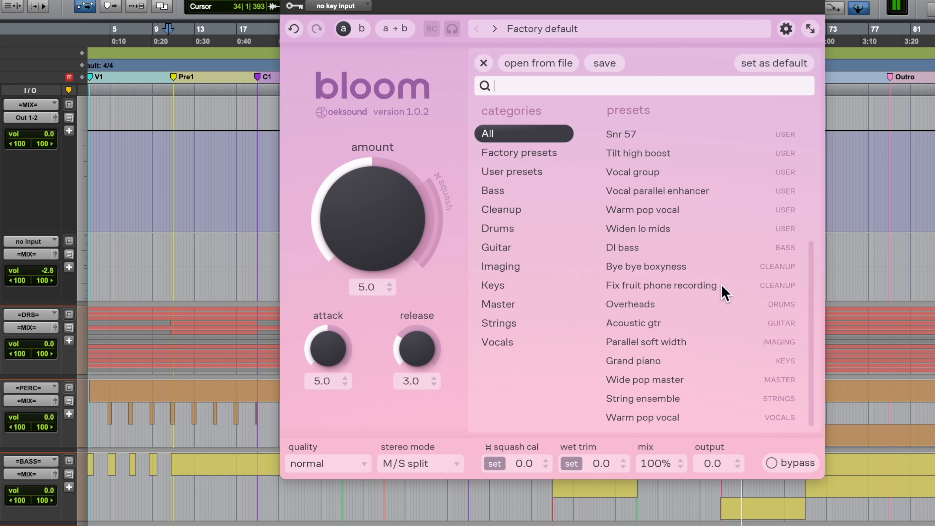
left_click(666, 385)
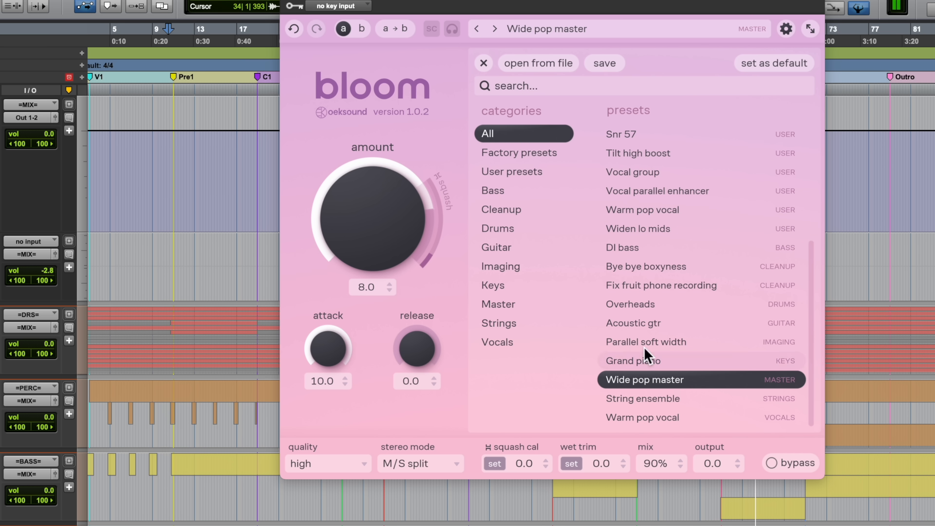
left_click(485, 64)
- Compare the mix with the Wide pop master preset against bypass, leaving the processing active
left_click(779, 461)
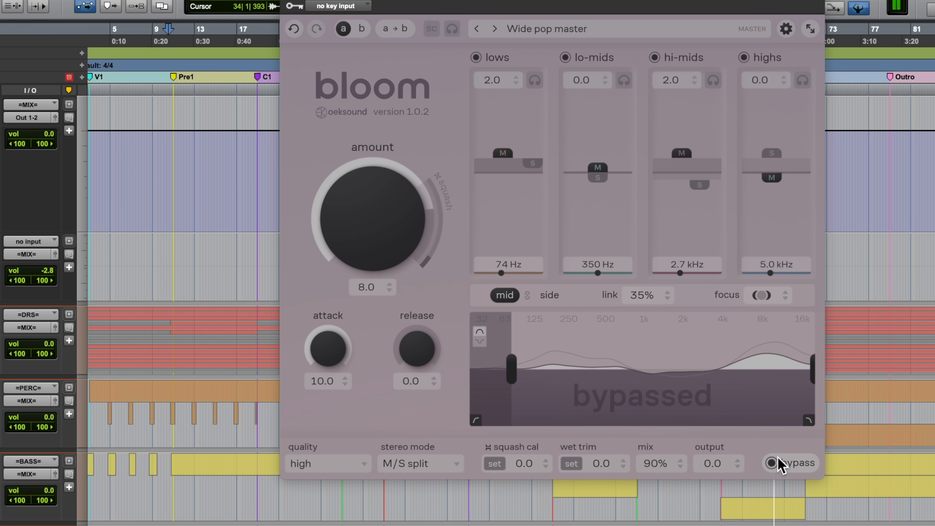
left_click(779, 462)
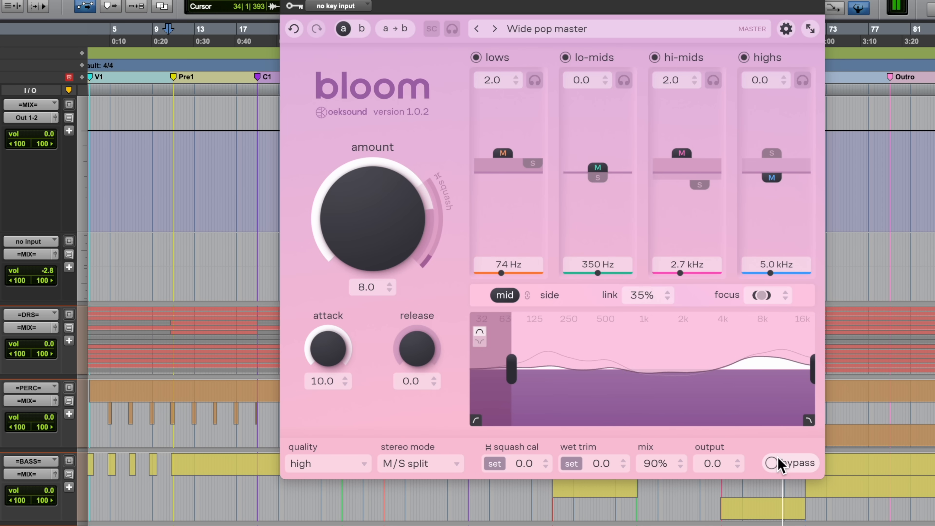
left_click(777, 457)
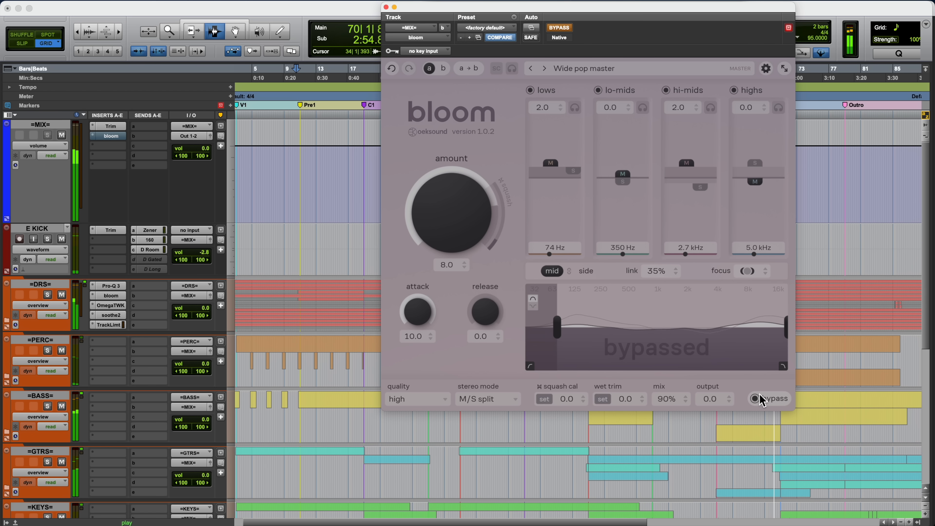
left_click(758, 398)
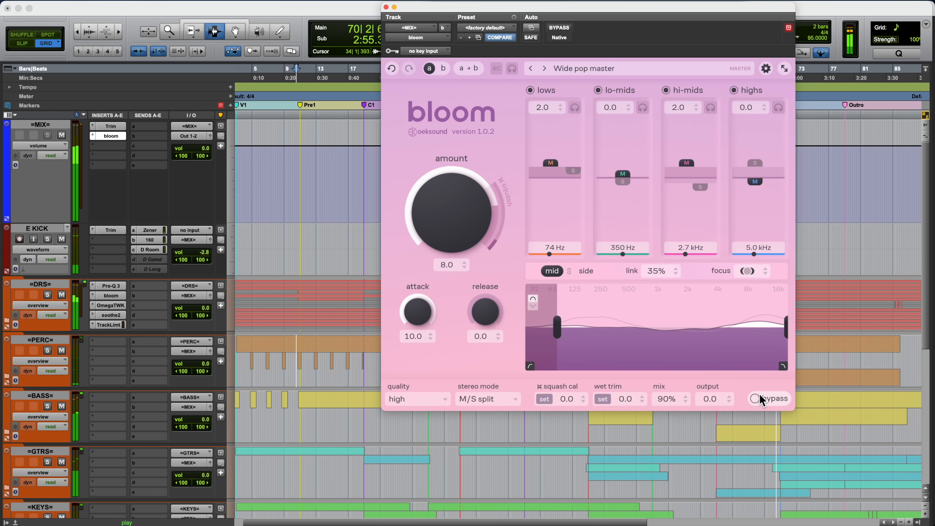